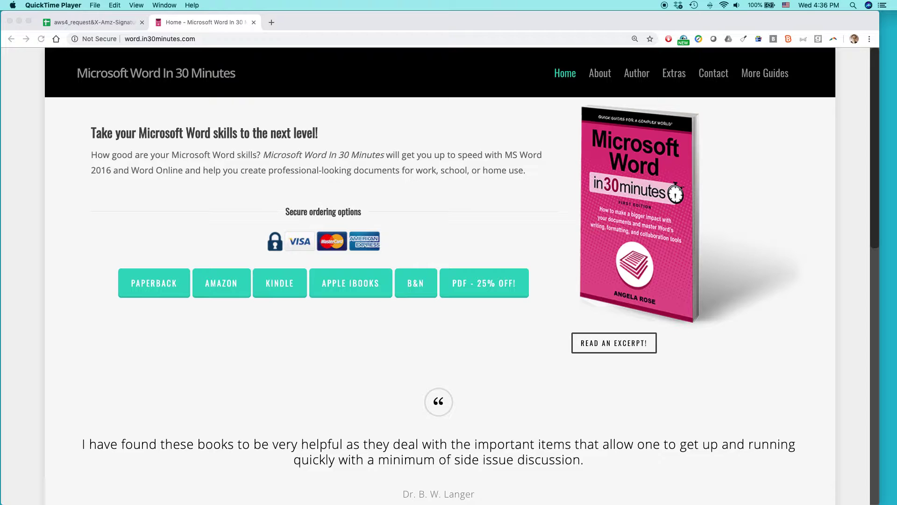
Switch from Chrome to the 'IBPA - Alternative Rev Streams 030419' guide in Word.
key(super+Tab)
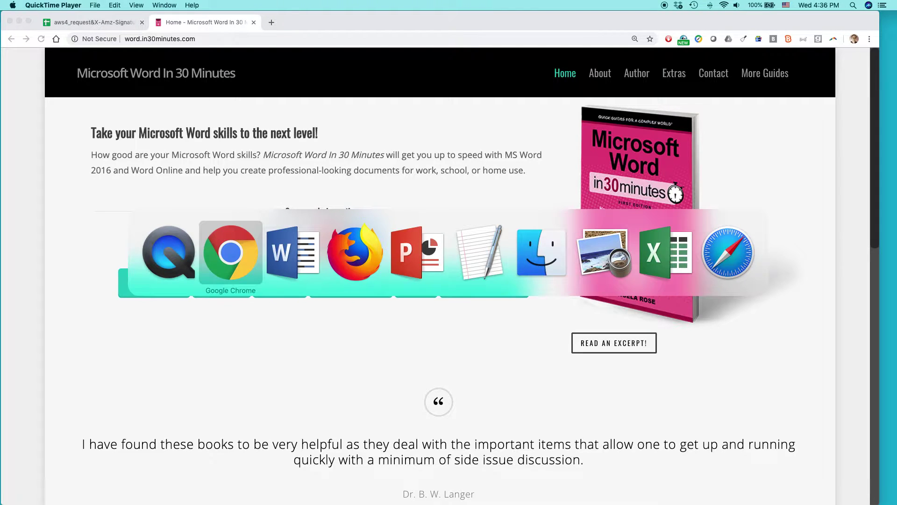
key(super+Tab)
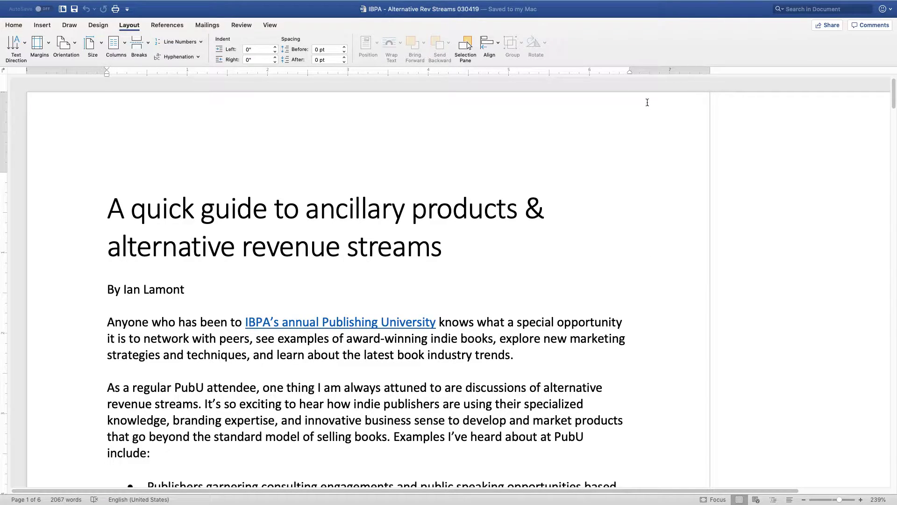
mouse_move(630, 71)
mouse_down()
mouse_move(653, 74)
mouse_move(630, 72)
mouse_up()
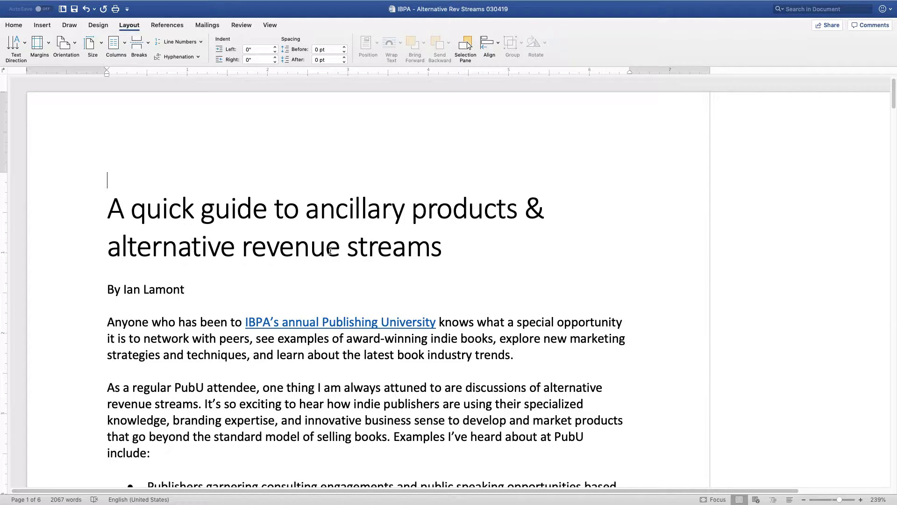
Apply the Narrow 0.5" margin preset from the Layout tab, shrinking the guide to five pages.
click(14, 26)
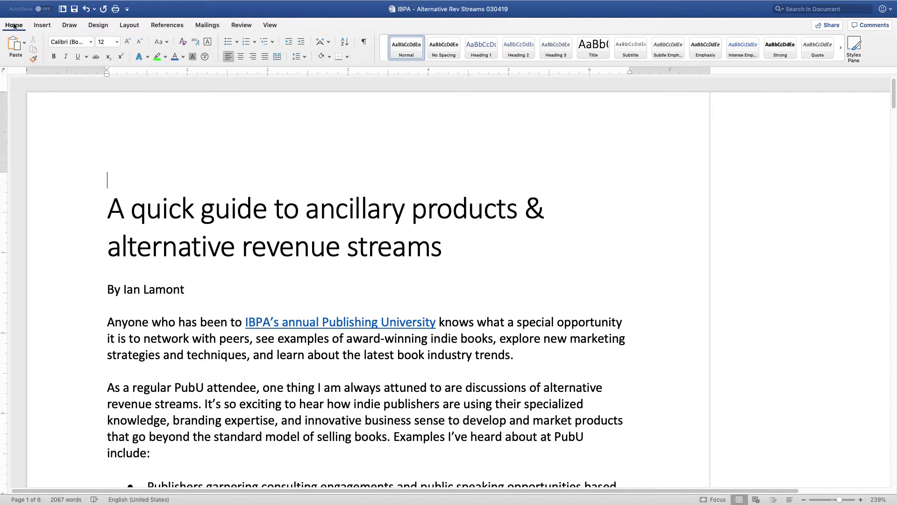
click(128, 28)
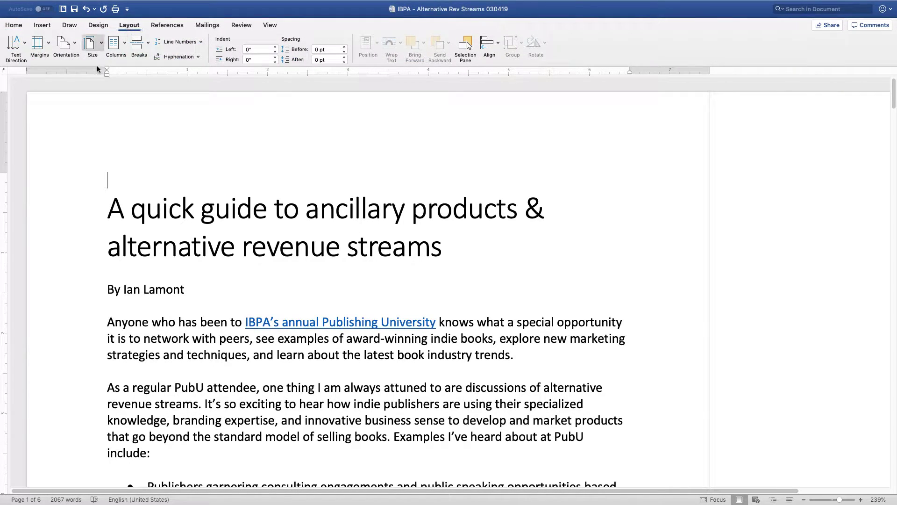
click(49, 44)
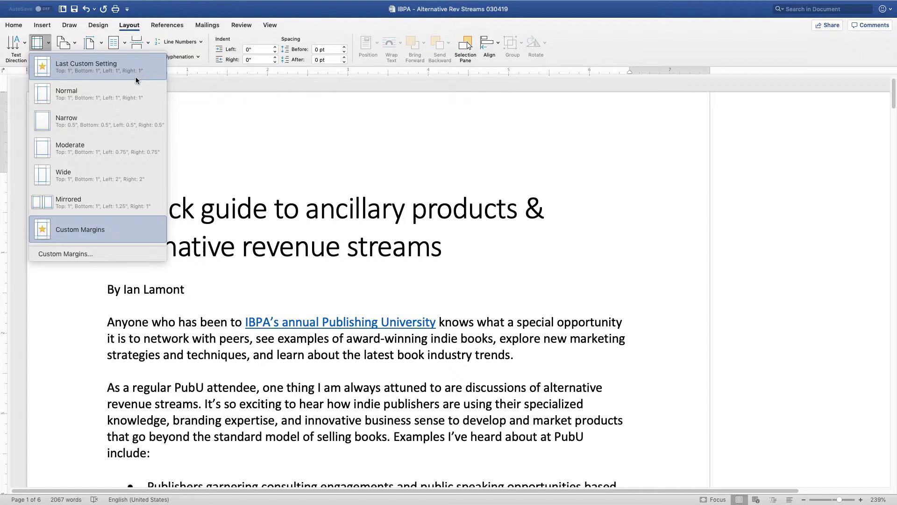
click(116, 122)
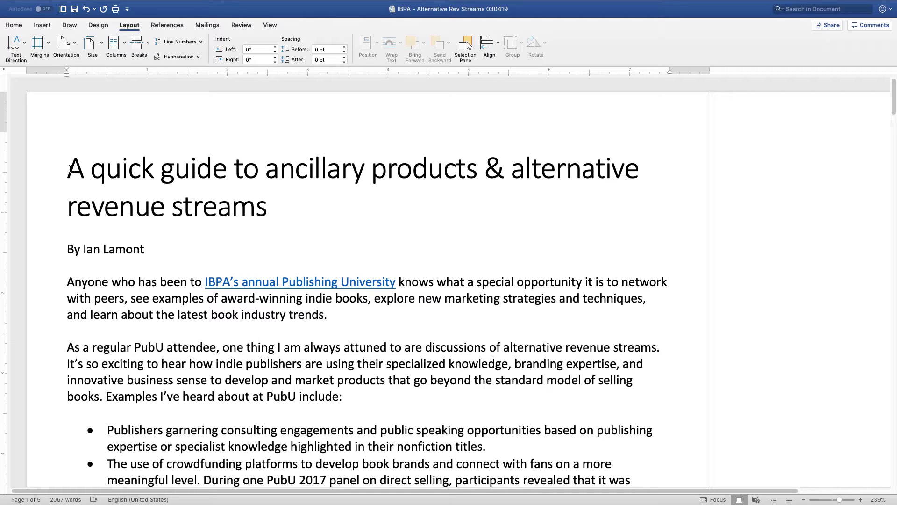
Undo the Narrow margins and bring up the Custom Margins dialog showing 1" mirror margins.
key(super+z)
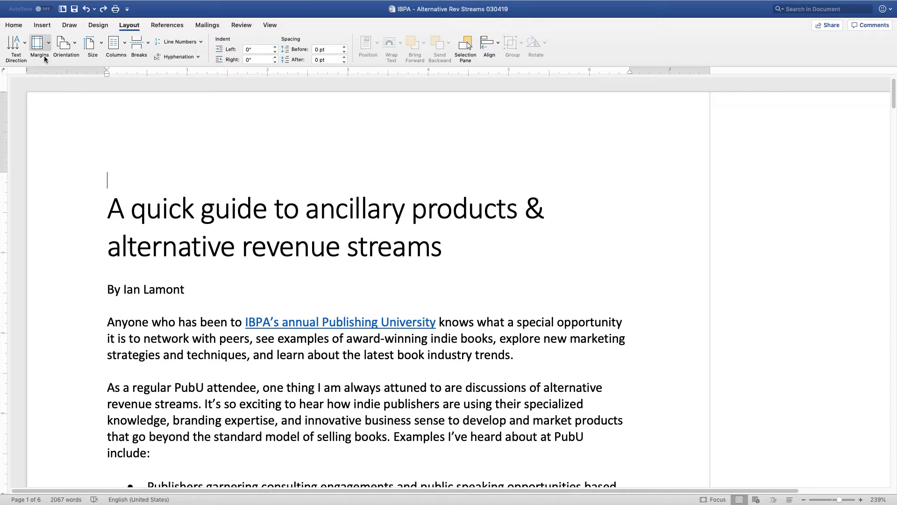
click(48, 43)
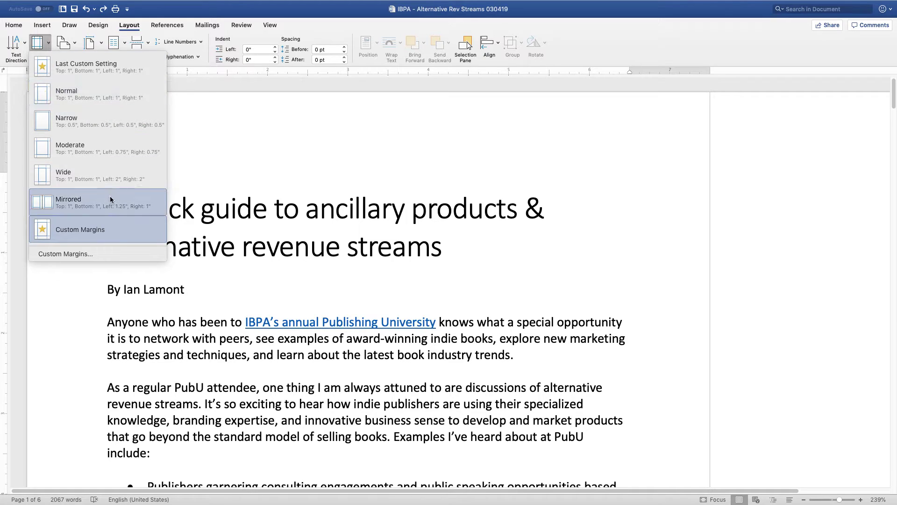
click(96, 254)
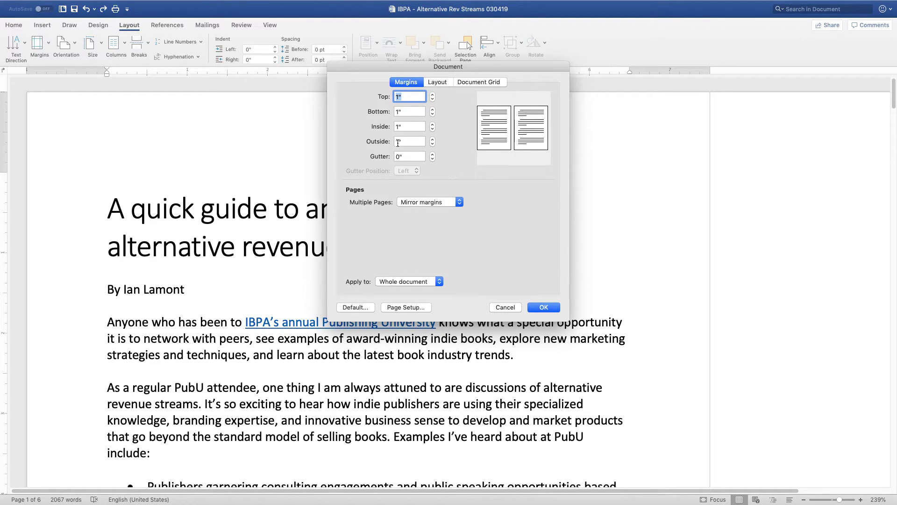
Set the Outside margin back to 1 inch in the Document dialog.
click(432, 140)
click(432, 139)
click(433, 139)
click(432, 140)
click(433, 139)
click(432, 139)
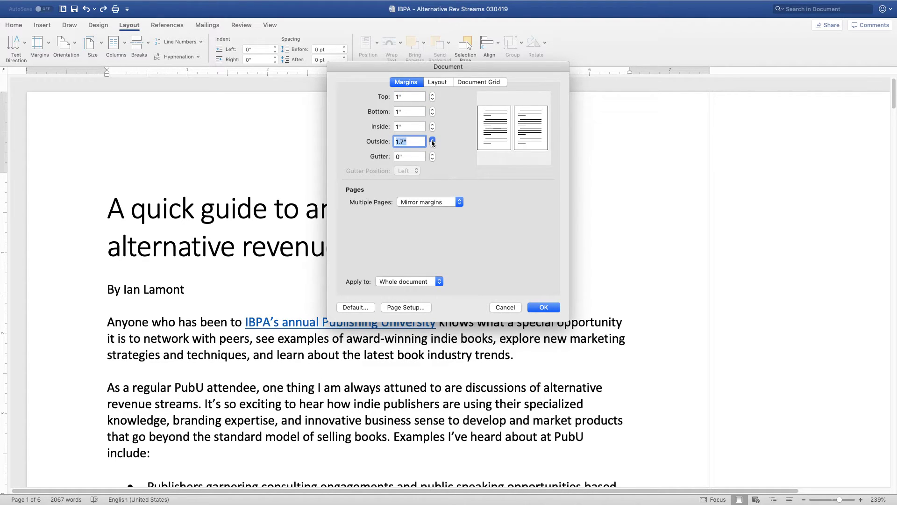
click(433, 139)
click(432, 139)
click(432, 145)
text(1)
Change Multiple Pages to Normal, raise the Right margin to 2", and apply.
click(460, 202)
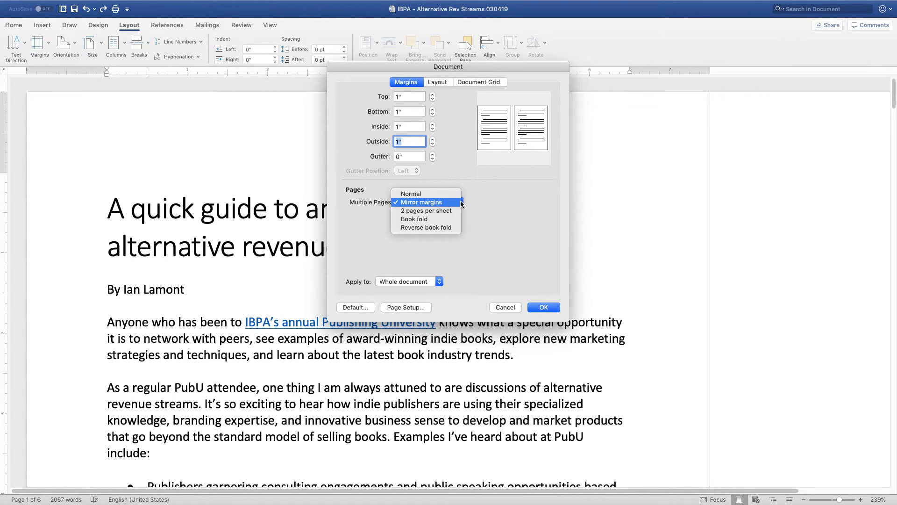
click(444, 194)
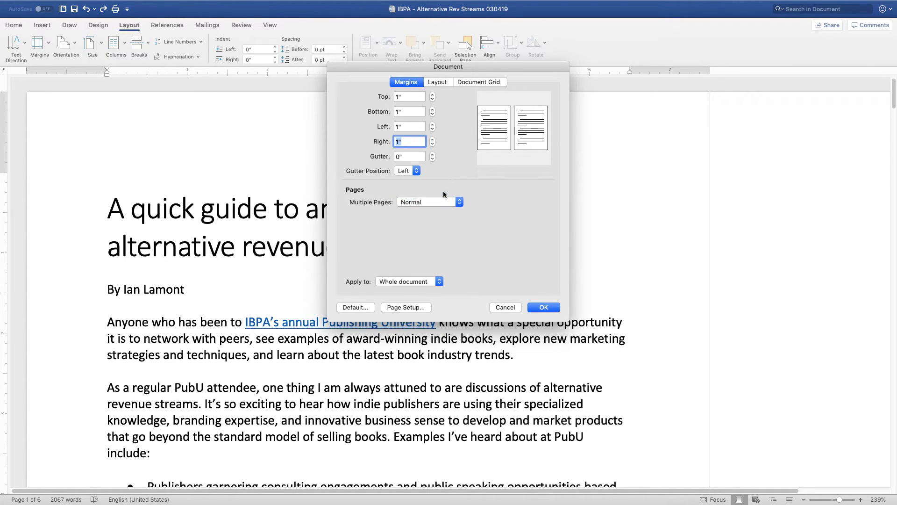
click(432, 139)
click(432, 139)
click(432, 141)
click(544, 308)
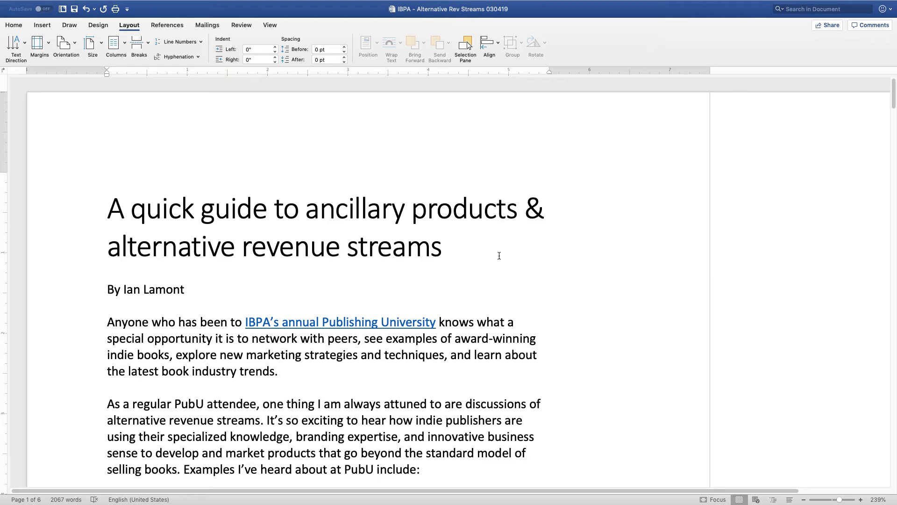
Reopen Custom Margins and lower the Right margin from 2" back to 1".
click(48, 45)
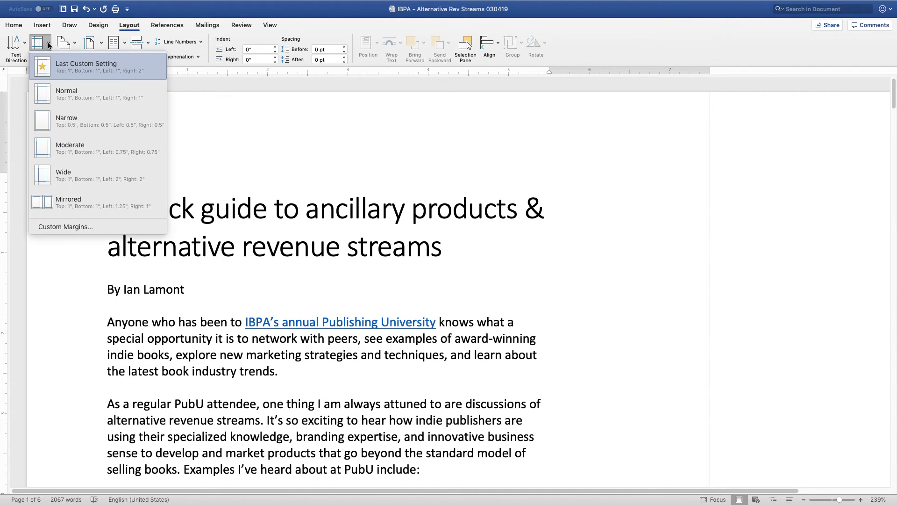
click(64, 227)
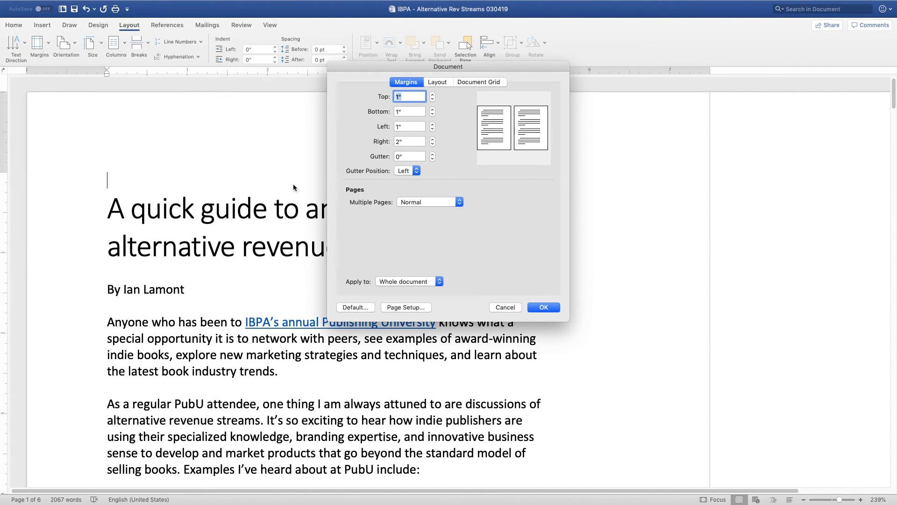
click(433, 145)
click(432, 145)
click(433, 145)
click(432, 145)
click(432, 145)
click(433, 145)
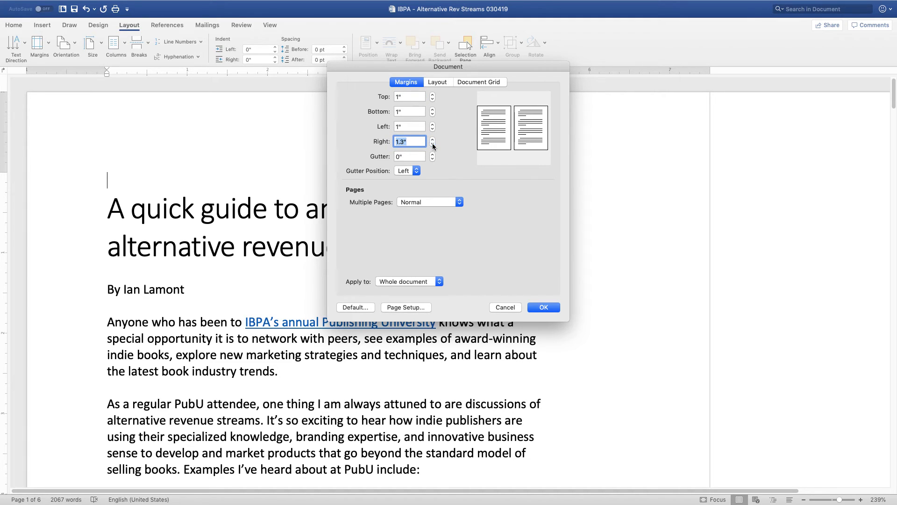
click(433, 145)
click(433, 145)
click(433, 145)
click(433, 145)
click(537, 308)
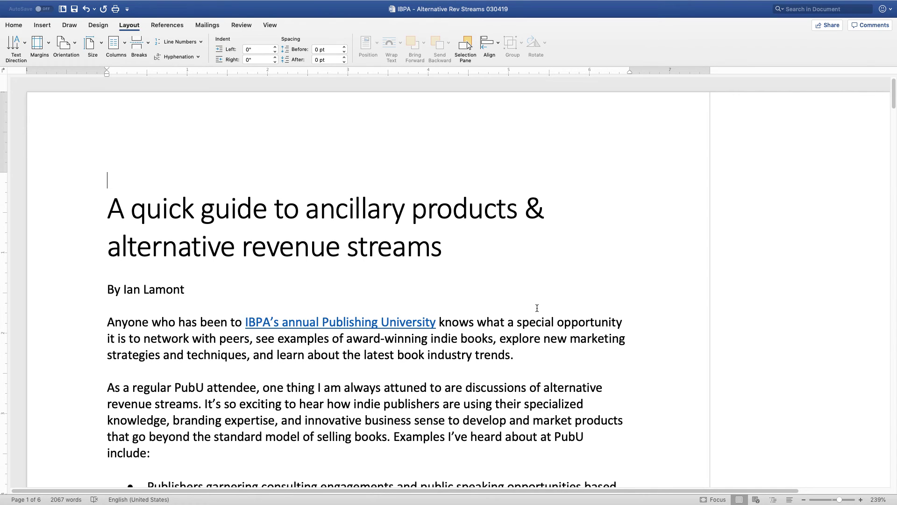
Switch from Word back to the Microsoft Word In 30 Minutes website in Chrome.
key(super+Tab)
key(super+Tab)
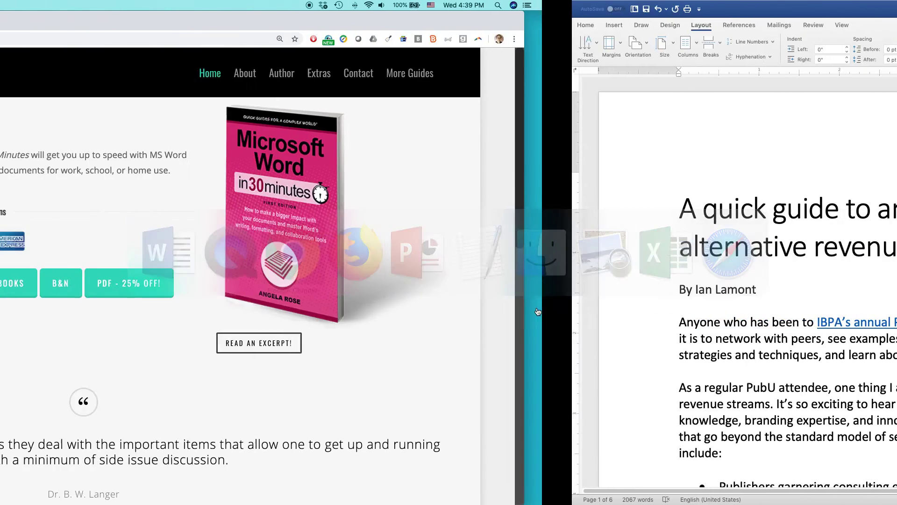